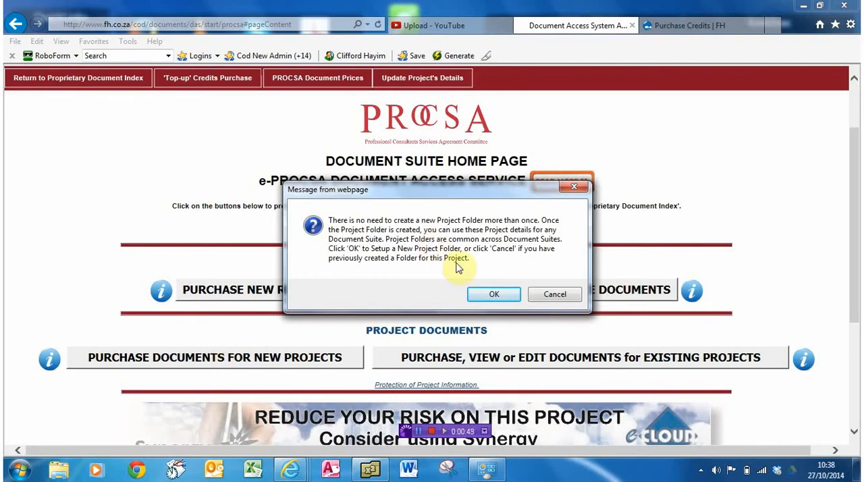
- Confirm setting up a new project folder and enter "New Office Block" as the project name
click(479, 298)
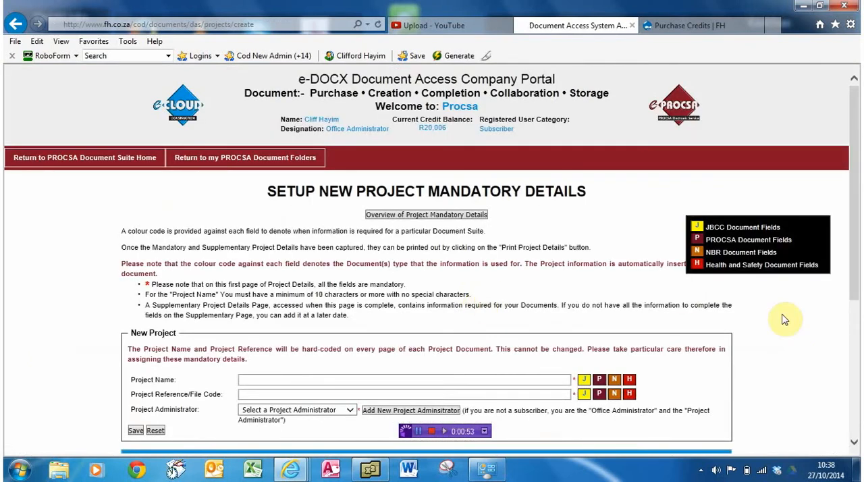
scroll(854, 165, down, 1)
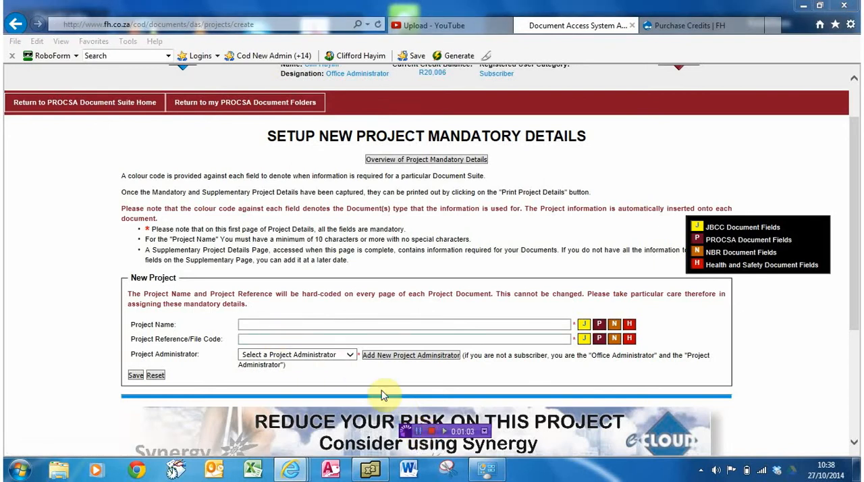
click(265, 324)
text(N)
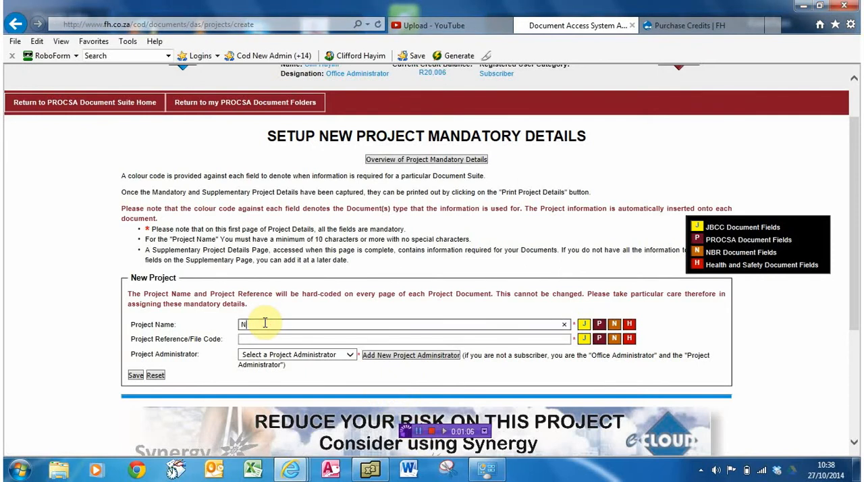
text(ew)
text(Office Block)
- Set the project reference/file code to 055, save the new project and acknowledge the message
click(273, 337)
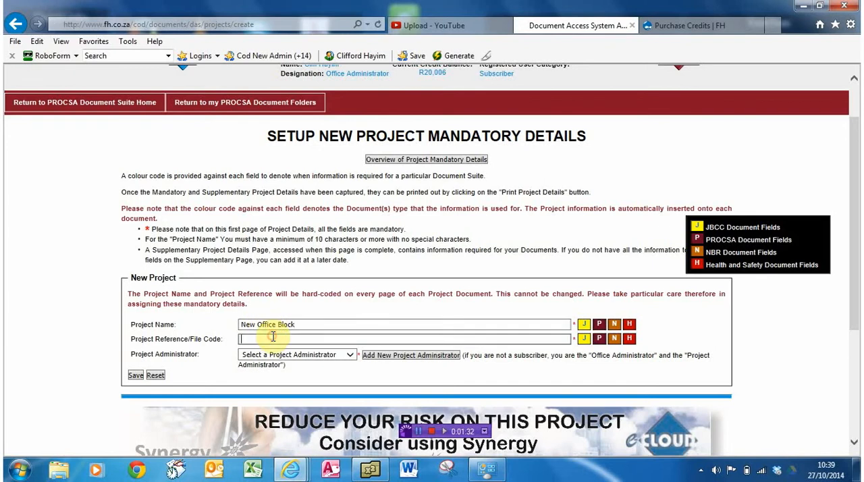
text(055)
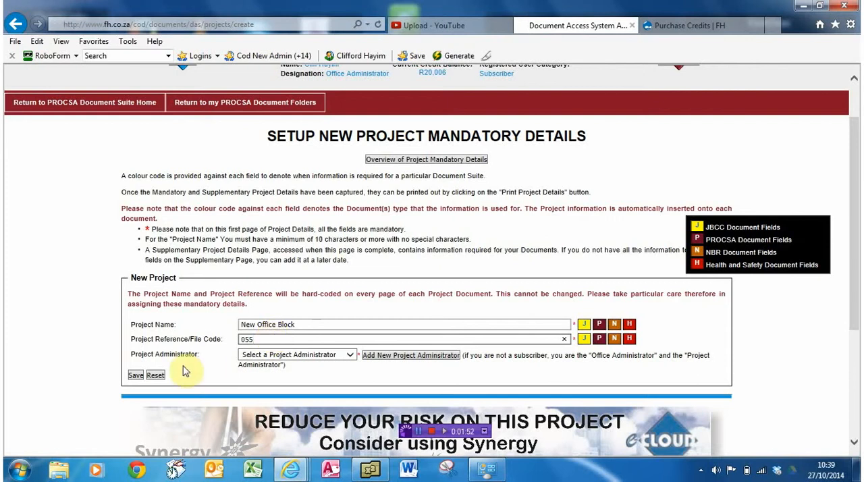
click(134, 376)
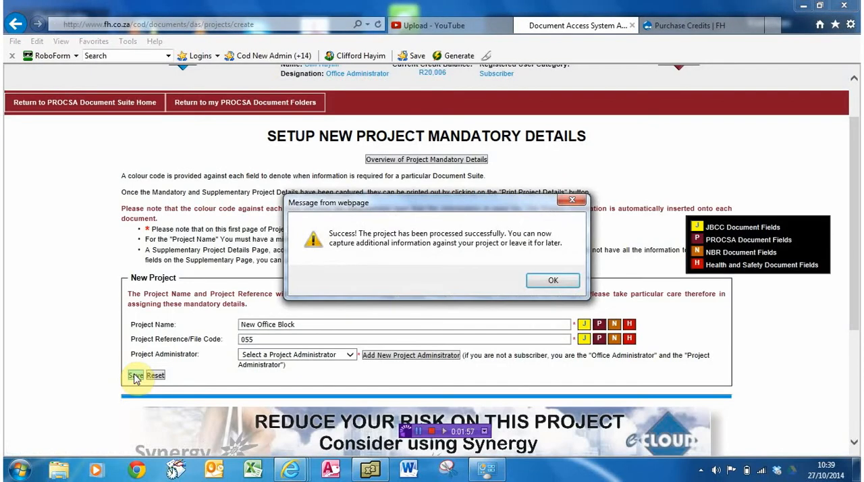
click(553, 284)
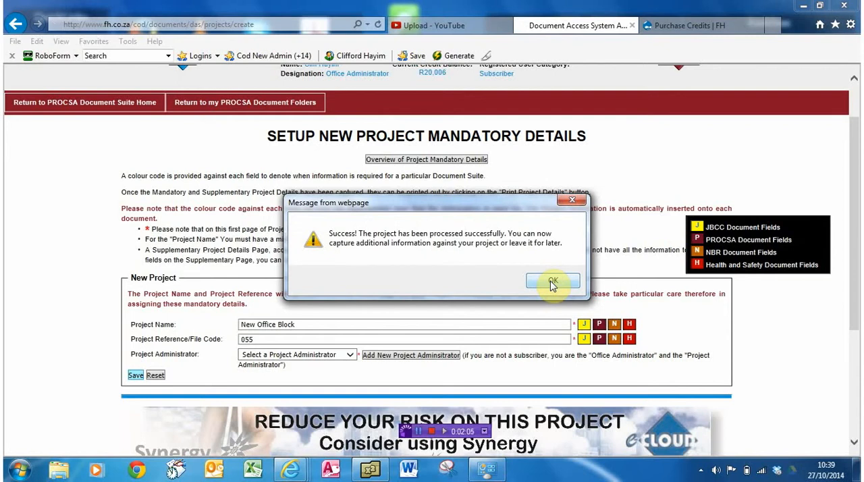
click(552, 282)
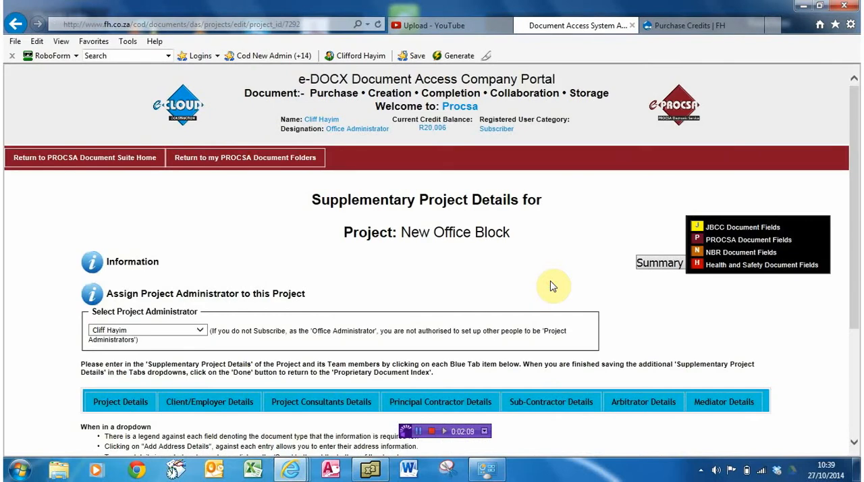
click(420, 434)
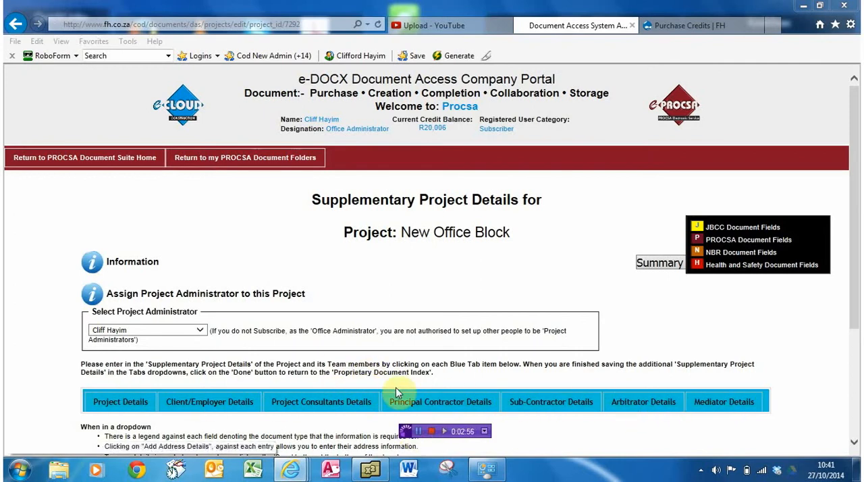
- Go to the PROCSA document folders and open the folder of the New Office Block project
click(222, 158)
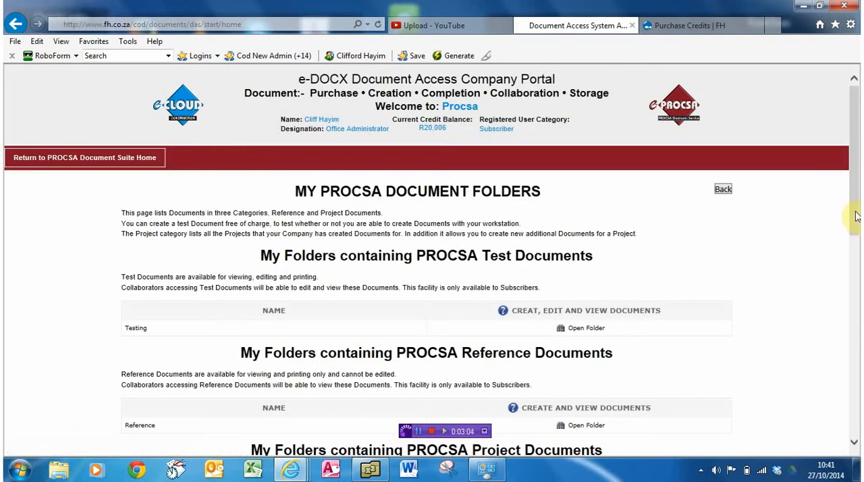
drag(856, 216, 855, 331)
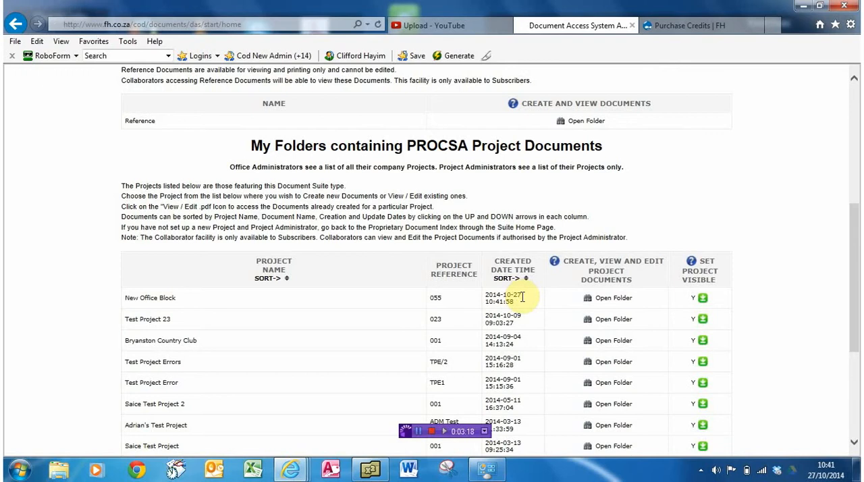
click(589, 299)
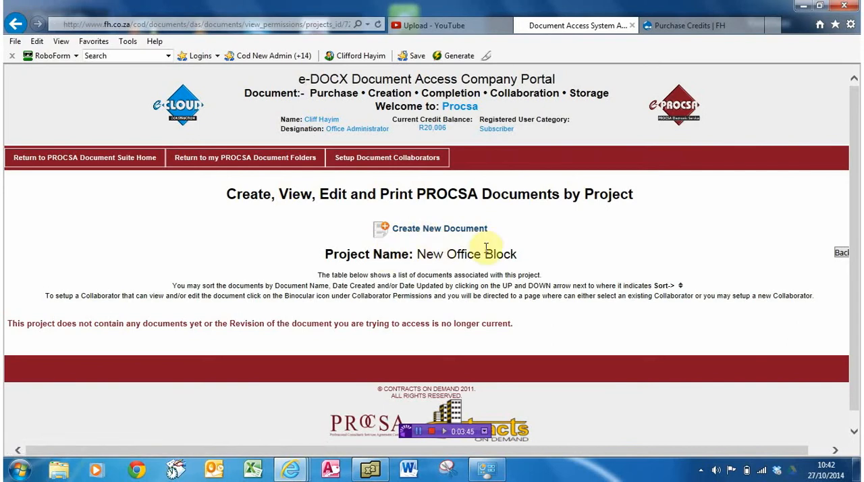
- Start a new document for the project using the Edition 3.1 Quantity Surveyor agreement
click(385, 231)
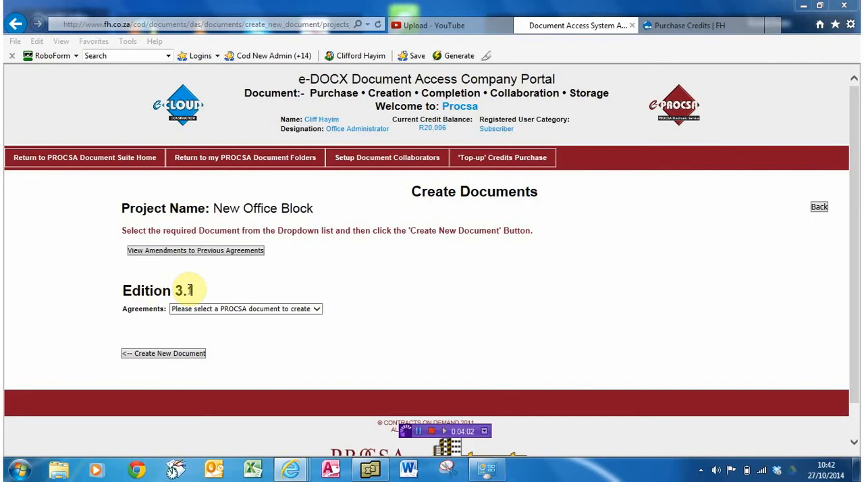
click(317, 310)
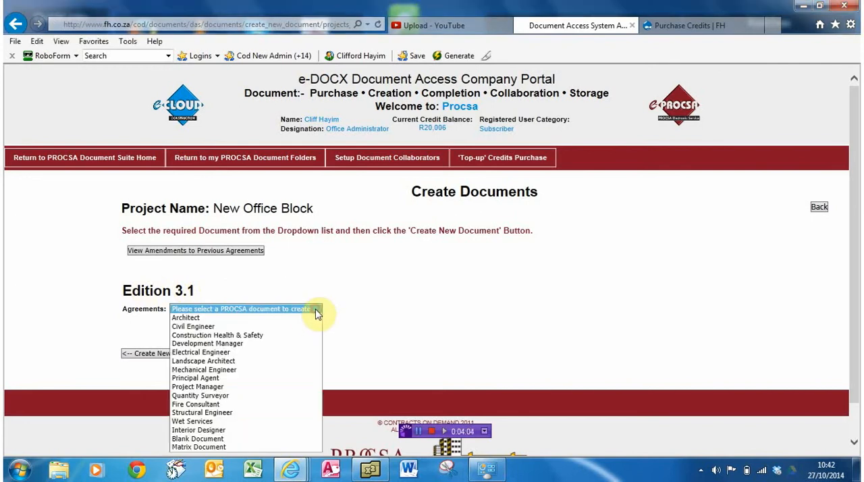
click(201, 396)
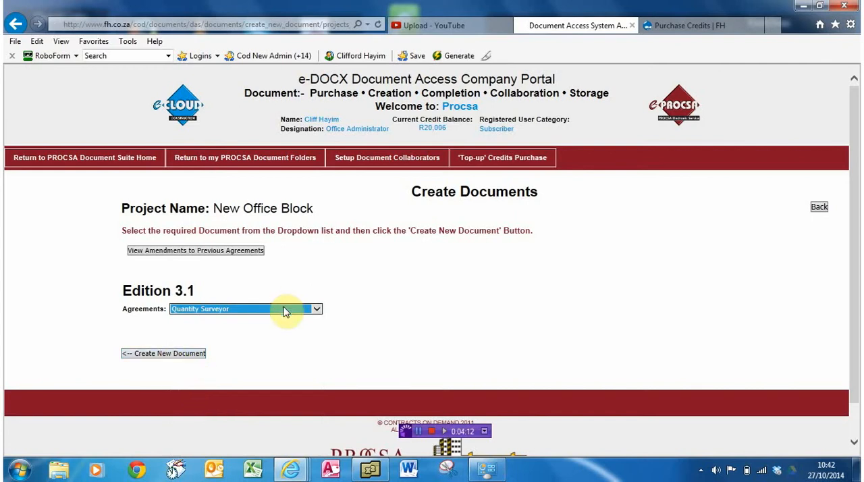
click(317, 310)
click(352, 304)
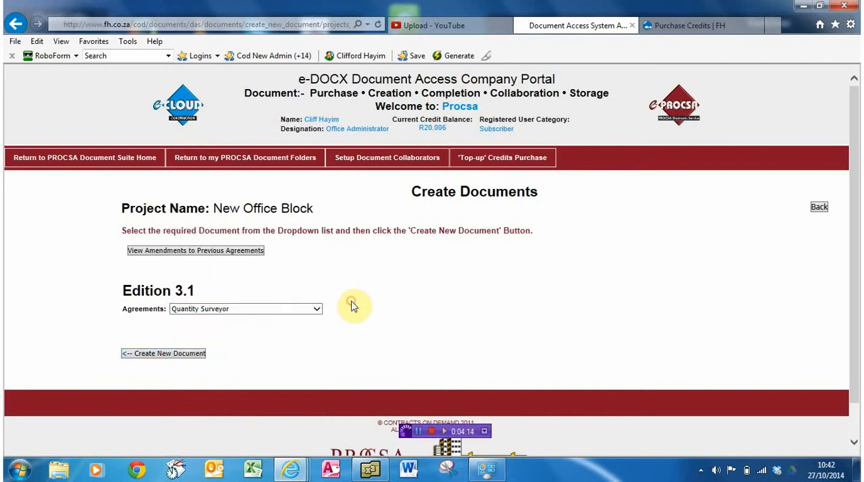
click(167, 358)
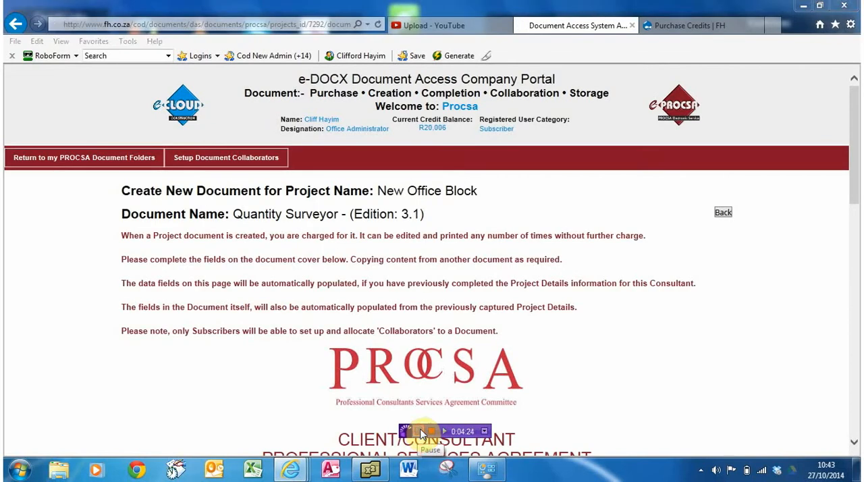
- Change the reference on the agreement's cover form to 055/QS
drag(854, 152, 849, 268)
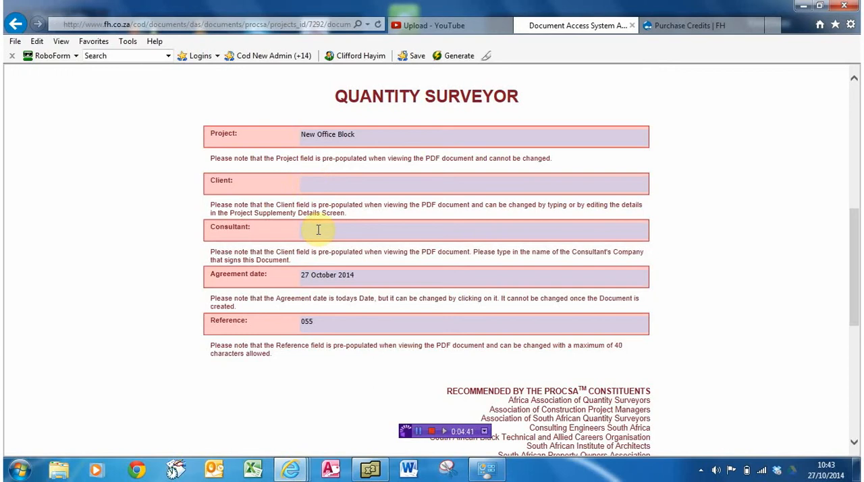
click(336, 276)
click(289, 278)
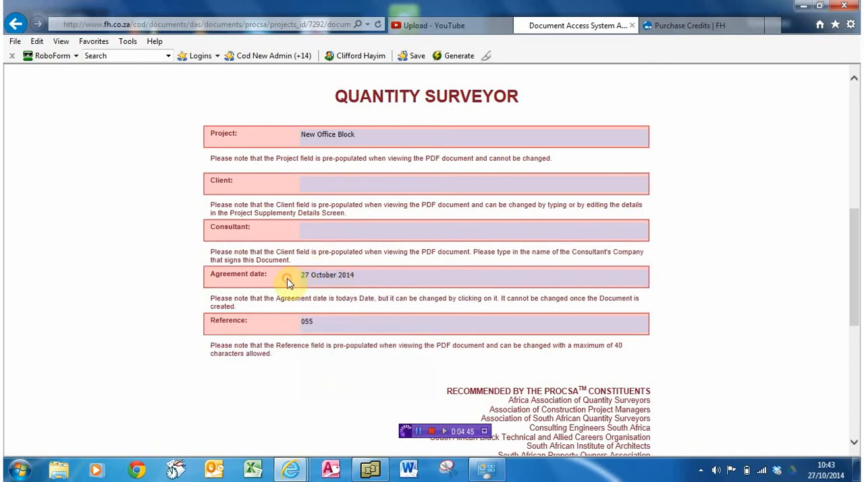
click(315, 323)
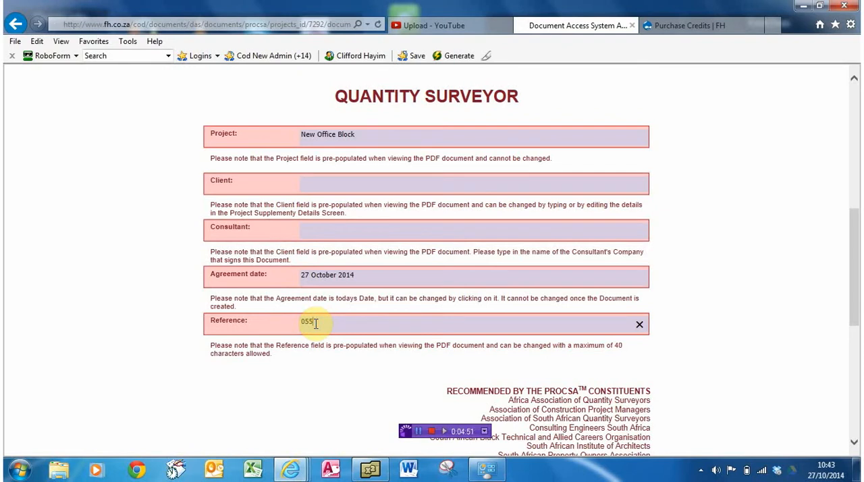
text(/)
text(35)
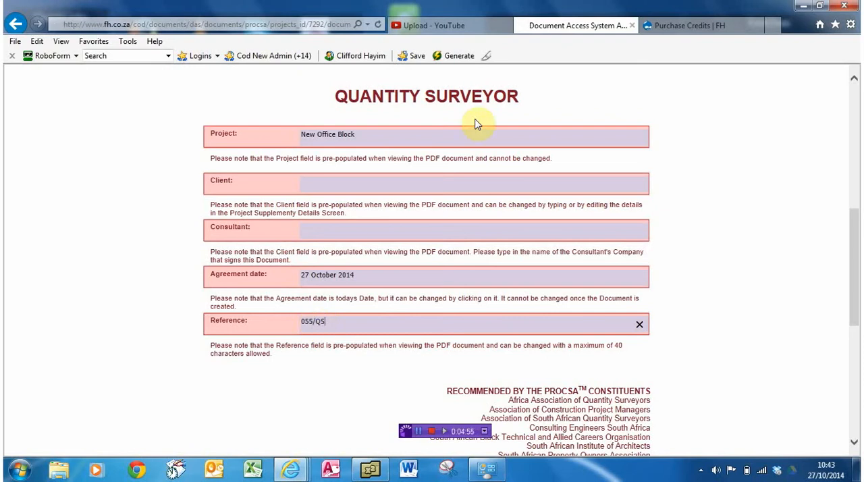
- Extend the project name on the agreement's cover form to "New Office Block Extension"
click(329, 133)
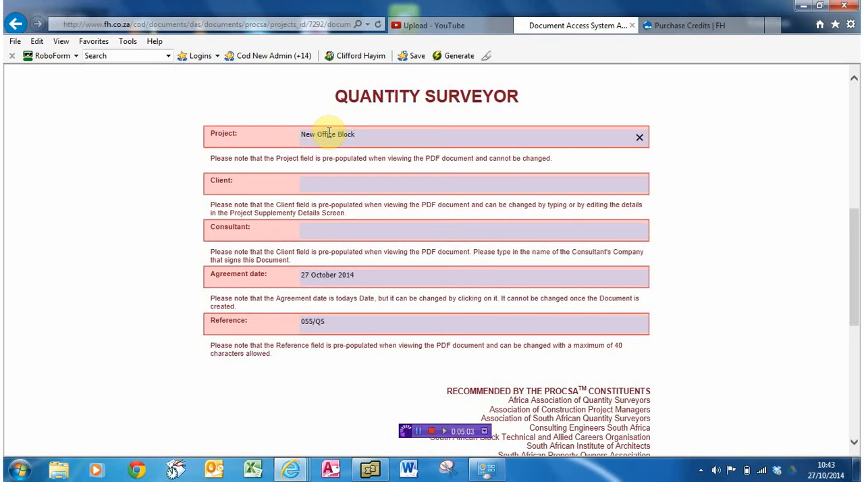
text(E)
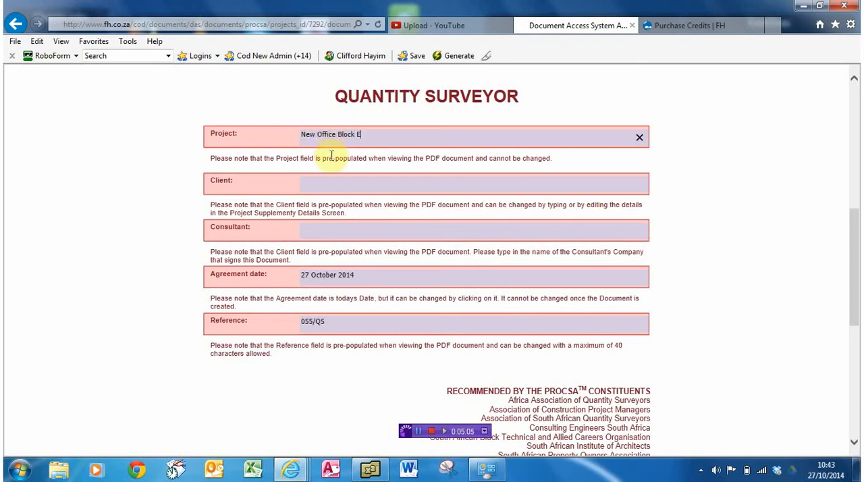
text(xtension)
- Enter "Mr Client" as the client and "Mr Consultant" as the consultant on the cover form
click(314, 178)
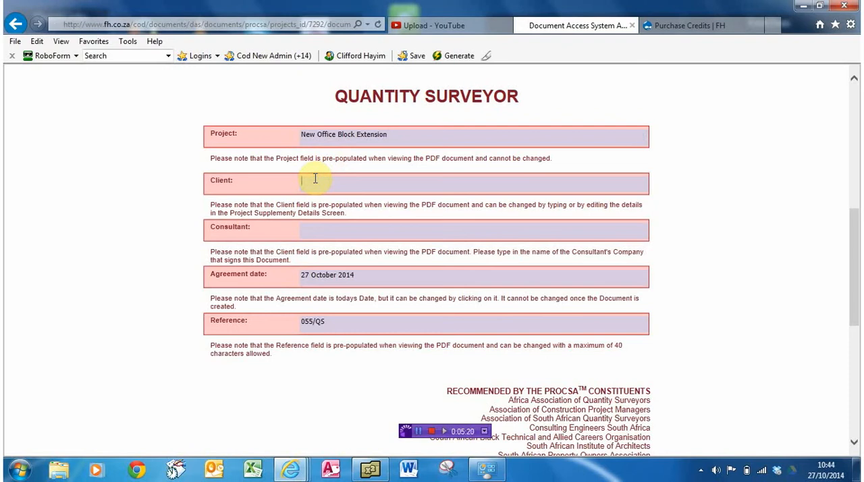
text(Mr Client)
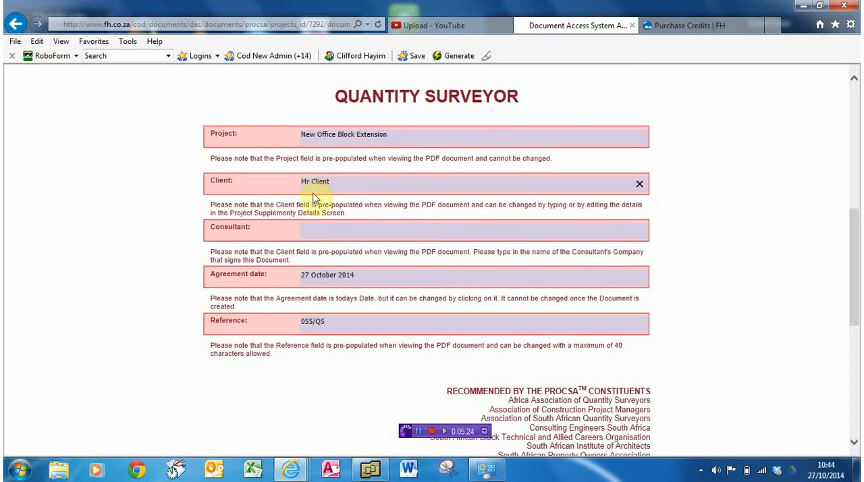
click(315, 238)
text(Mr )
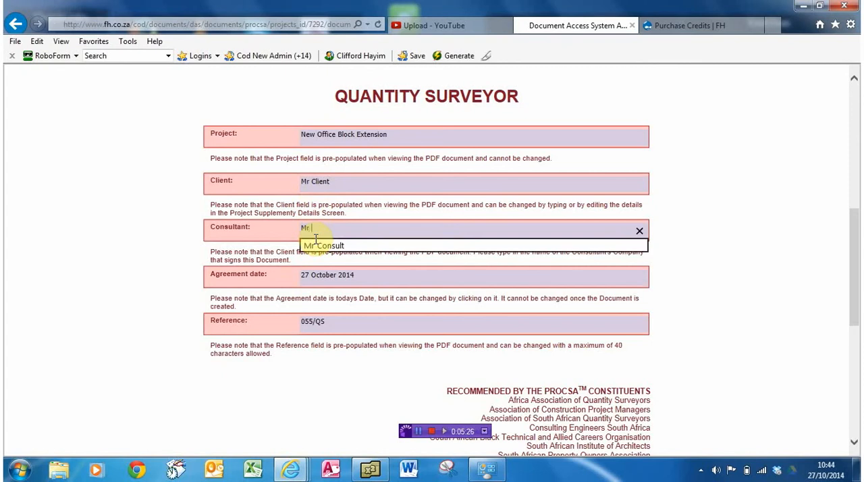
text(Consultant)
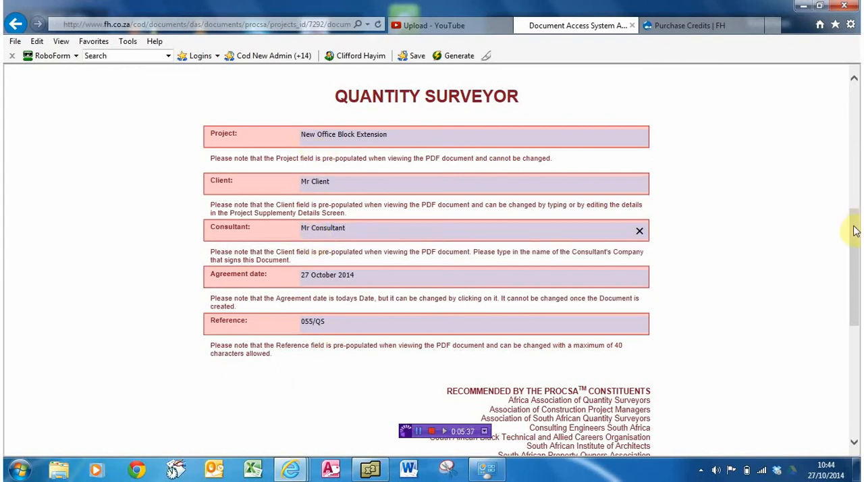
- Save the Quantity Surveyor document without copying content from another document, and acknowledge the message
drag(854, 231, 849, 328)
click(391, 376)
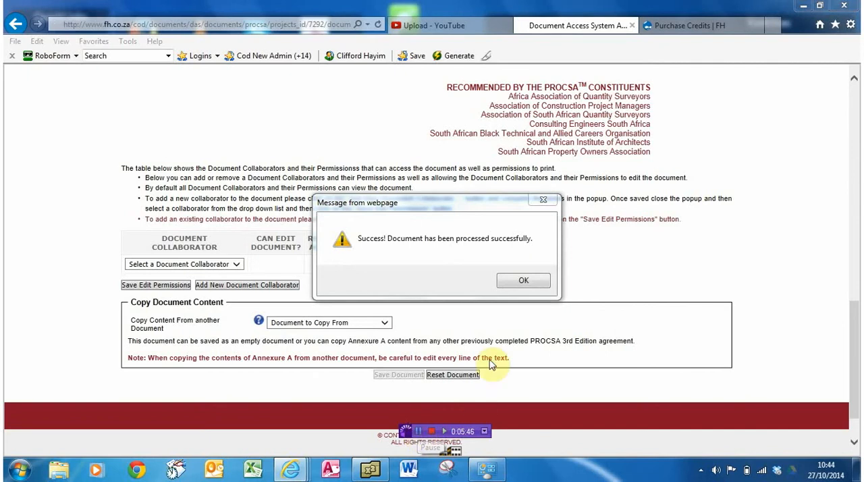
click(515, 282)
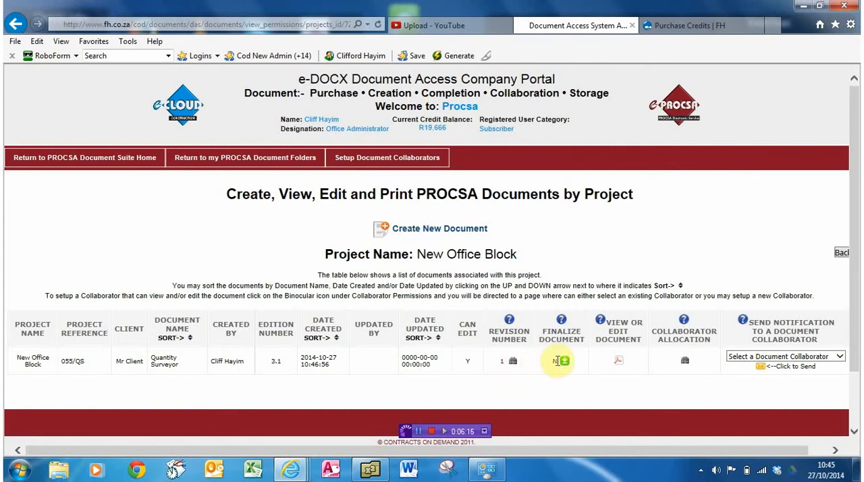
- Open the saved Quantity Surveyor agreement as a PDF for viewing and editing, proceeding past the loading notice
click(619, 363)
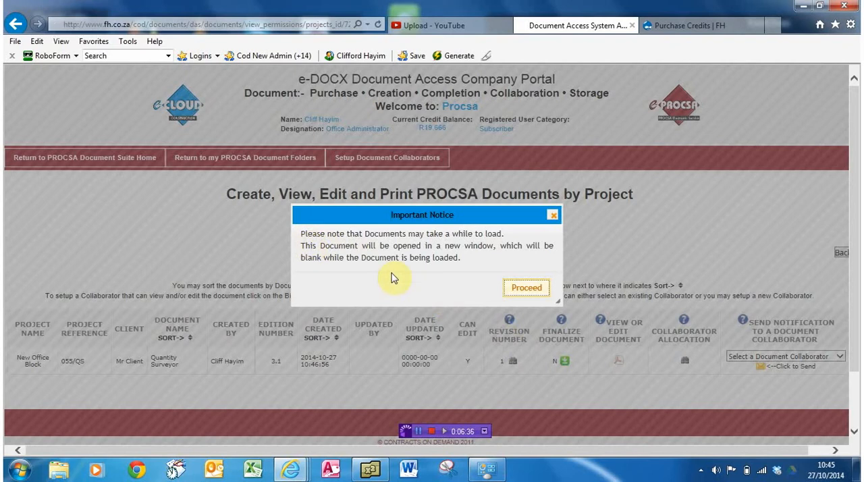
click(527, 288)
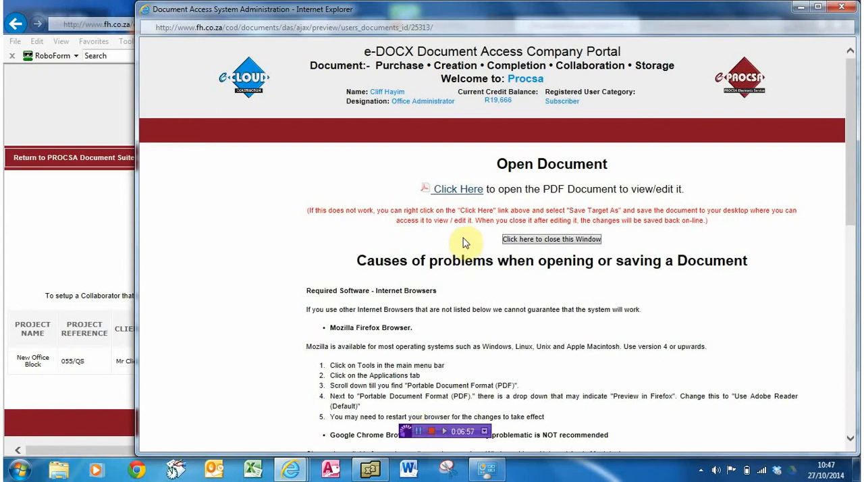
click(449, 192)
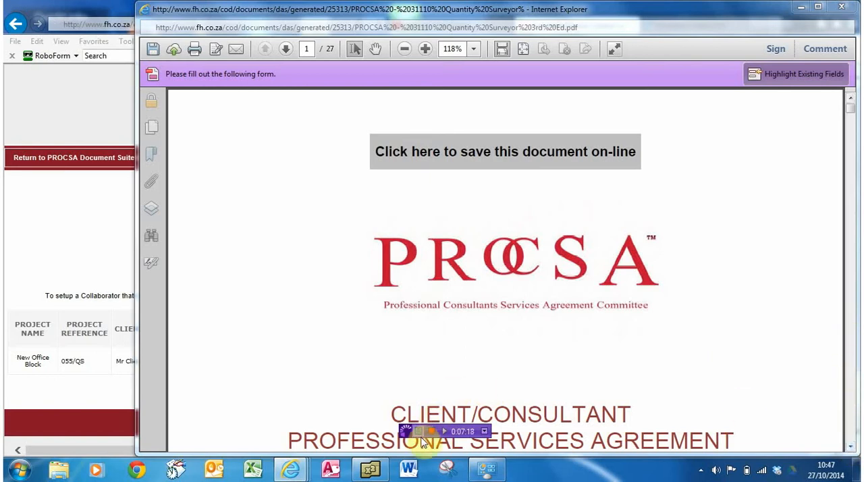
- Review the cover page details and the following pages of the agreement PDF up to the Preface
click(850, 447)
click(848, 448)
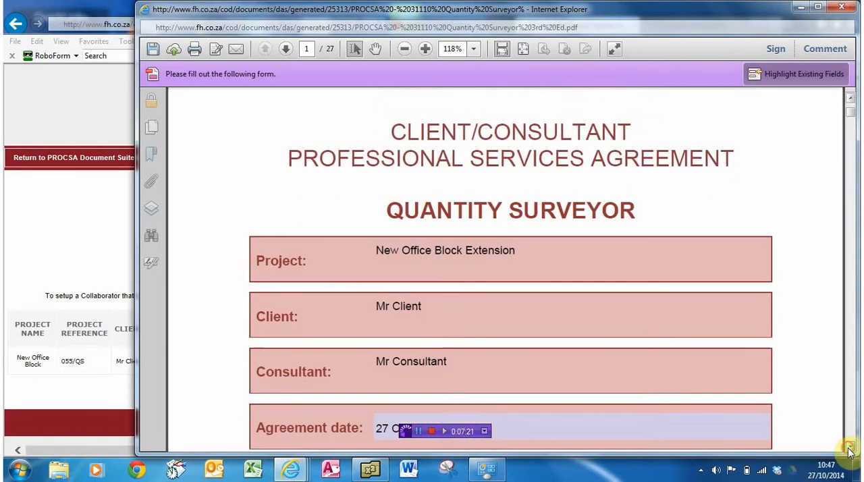
click(849, 448)
click(848, 448)
click(848, 448)
click(848, 448)
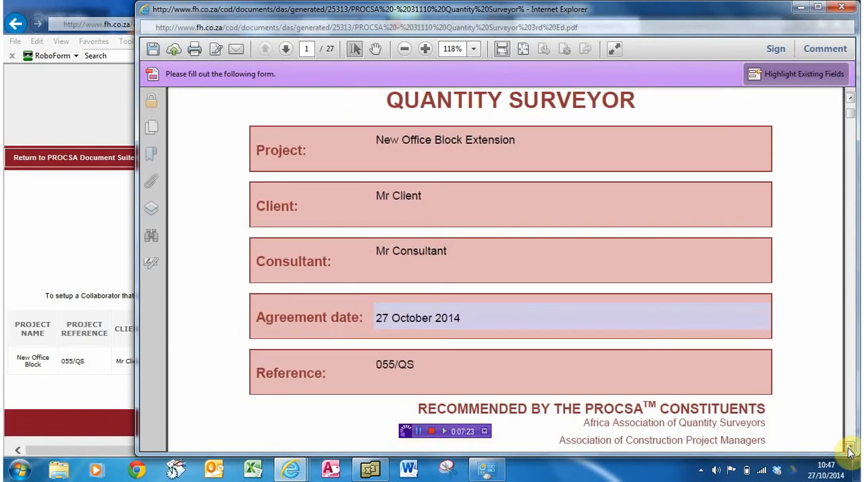
click(849, 449)
click(848, 448)
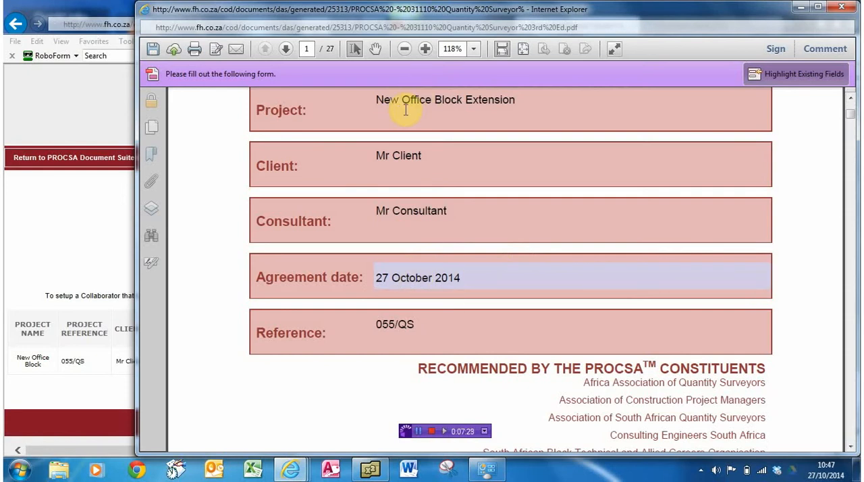
click(852, 406)
click(852, 407)
click(852, 408)
click(851, 410)
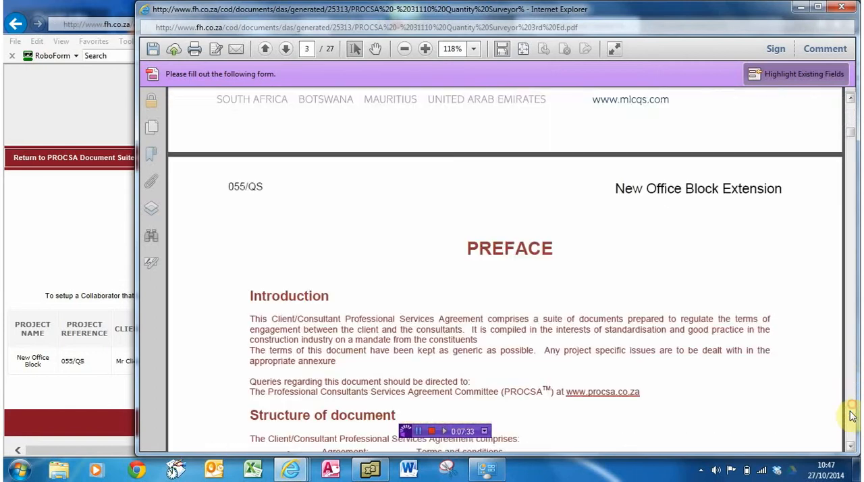
- Enter "kjkjkjkjk" in the Other Annexures box of the agreement's table of contents
click(849, 414)
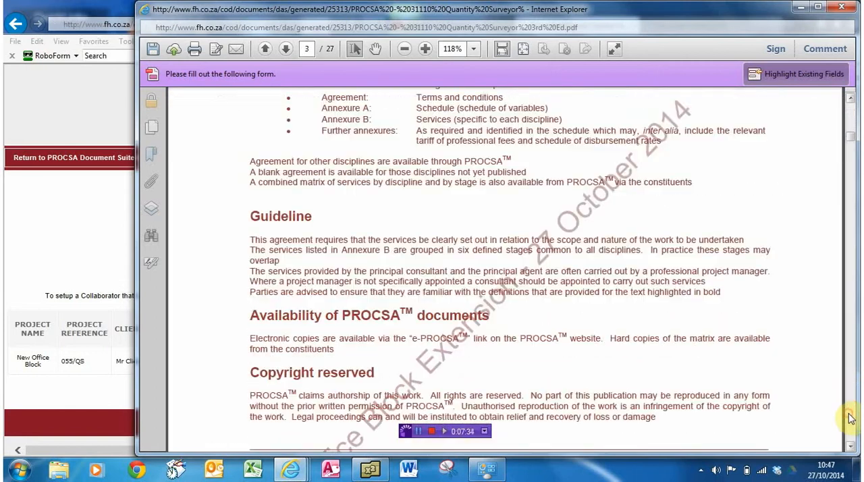
click(850, 446)
click(850, 448)
click(850, 448)
click(849, 448)
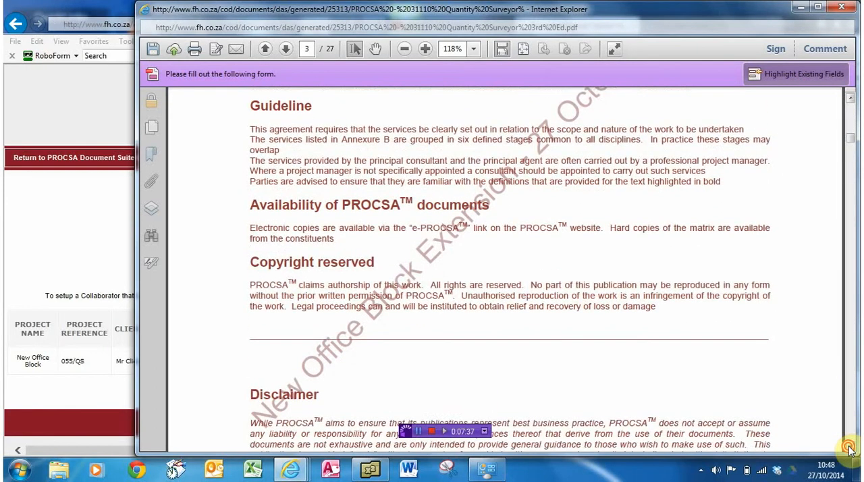
click(849, 449)
click(850, 448)
click(850, 448)
click(850, 448)
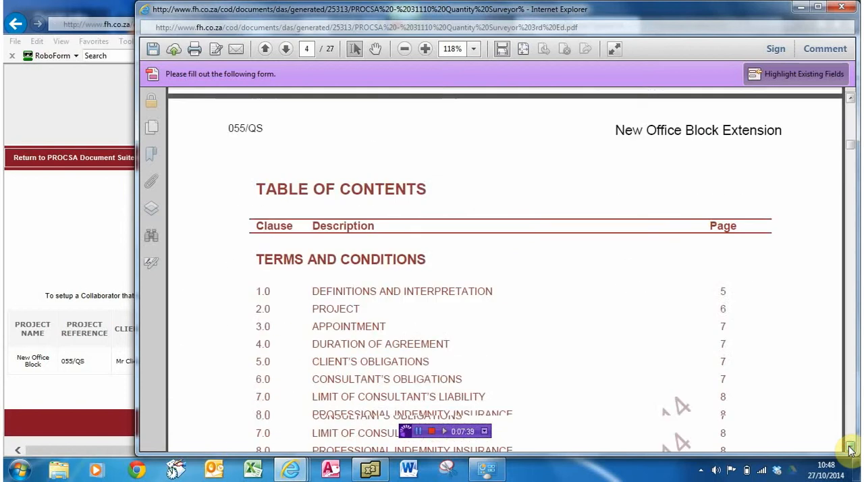
click(850, 449)
click(849, 448)
click(850, 448)
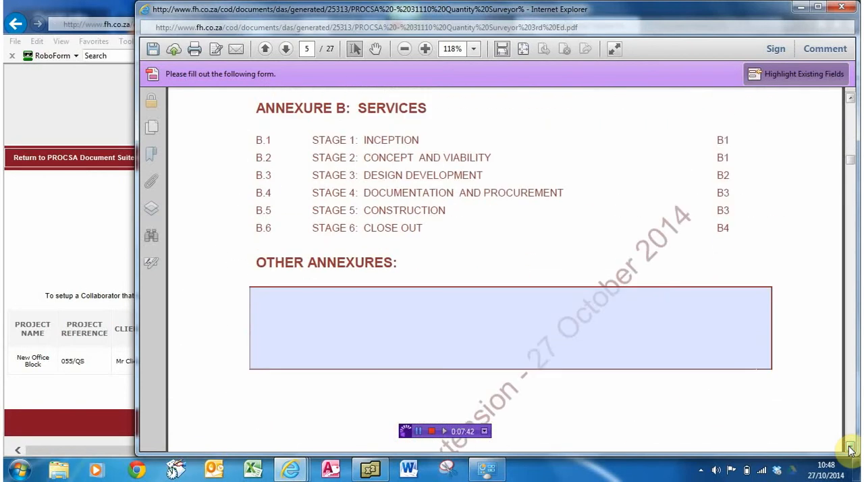
click(850, 448)
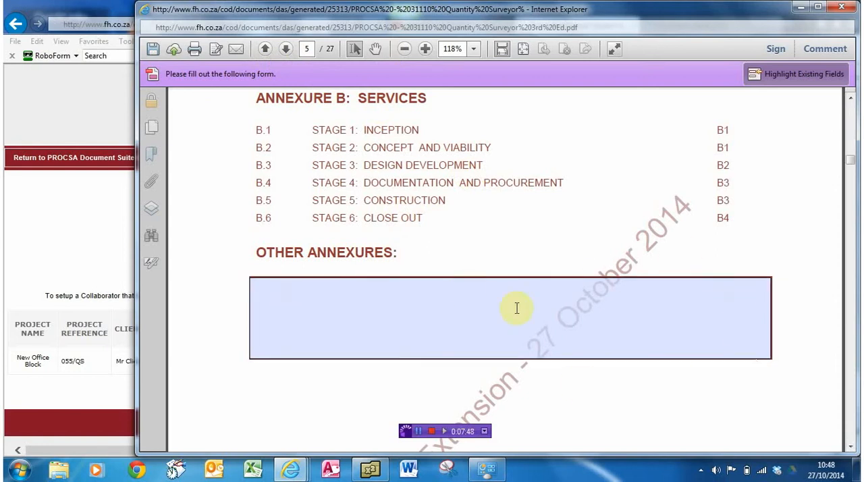
click(334, 293)
text(kjkjkjkjk)
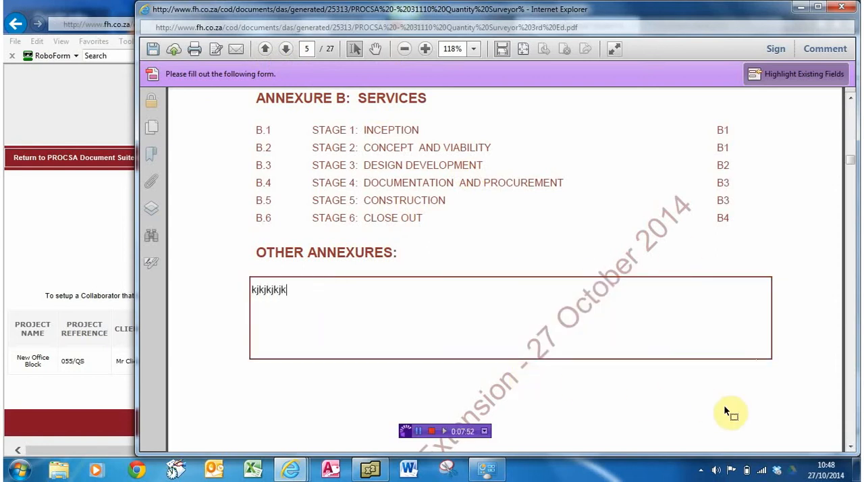
- In the schedule's A.1 Contracting Parties section, enter "PO Box" as the client's postal address and "Physical" as the physical address
click(850, 430)
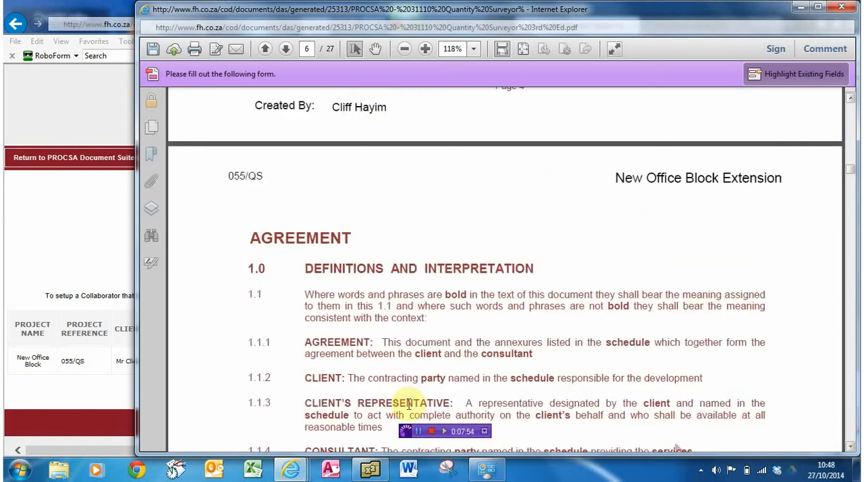
click(852, 408)
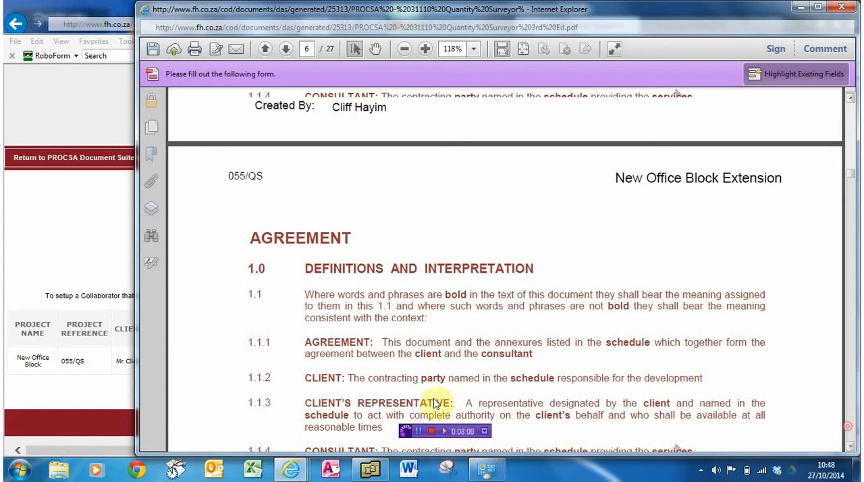
click(418, 431)
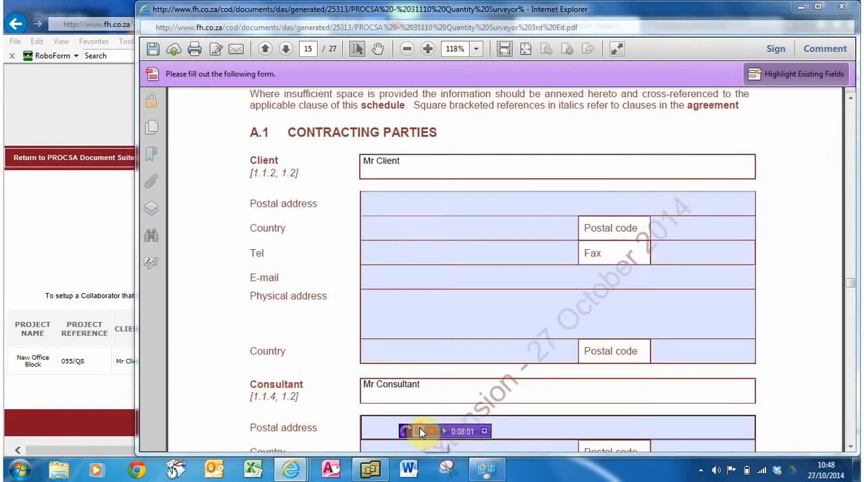
click(392, 208)
text(PO Box)
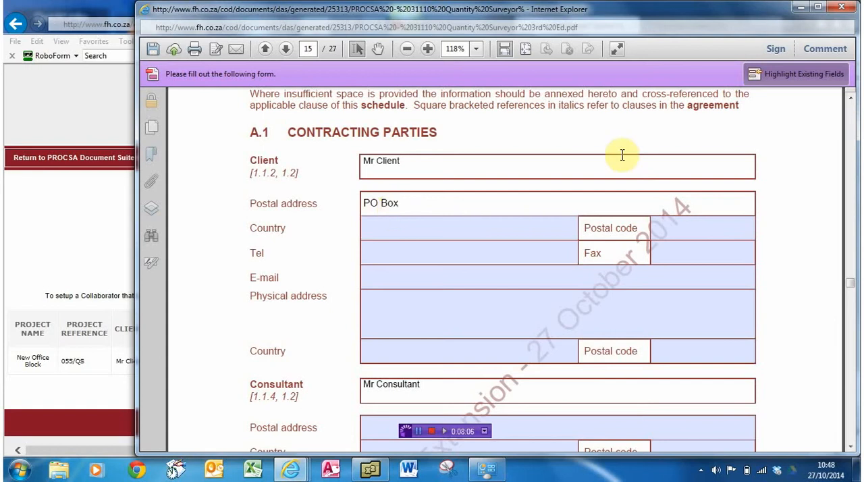
click(402, 306)
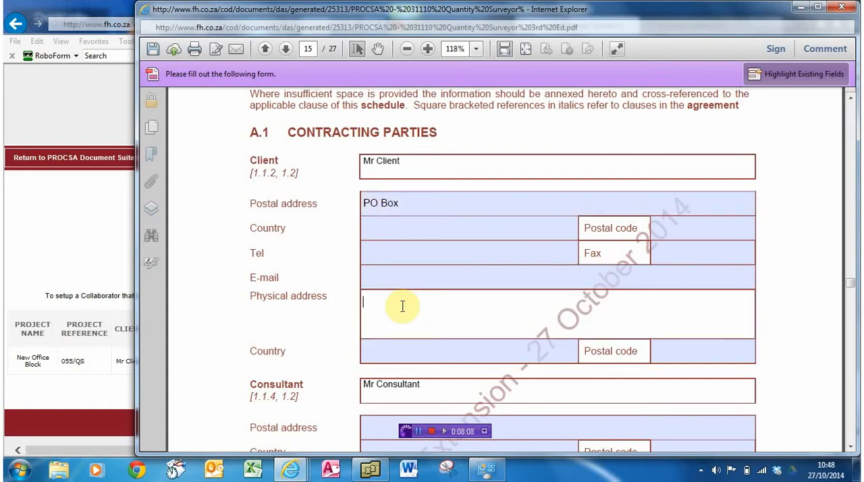
text(Physical)
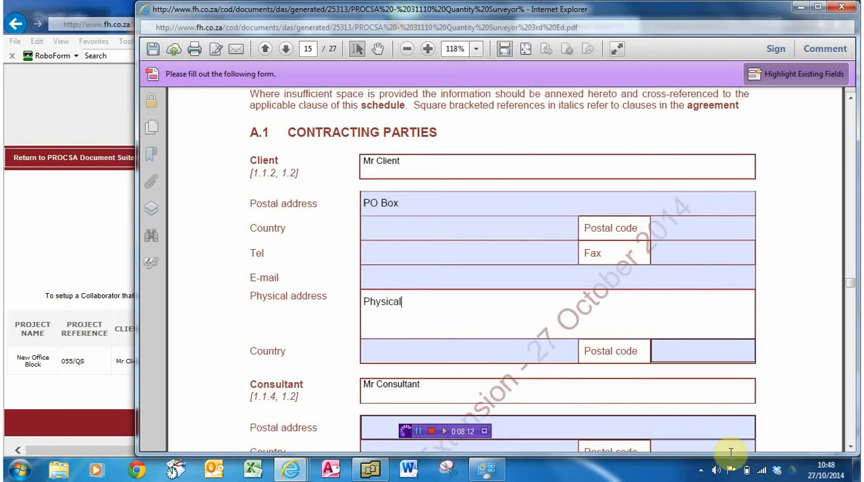
- Strike out Stage 3 service B.3.1.2 by overtyping it with dashes and x characters, and enter "jhjhhh" under Further services
click(852, 430)
click(852, 430)
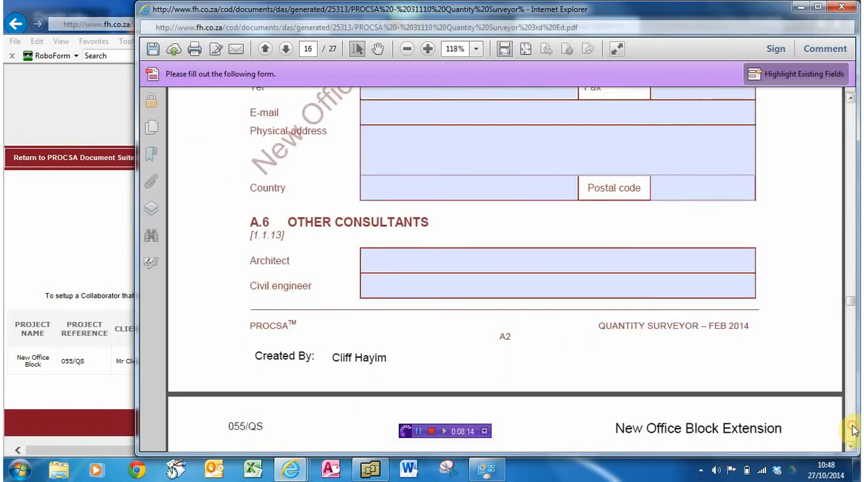
click(852, 430)
click(852, 430)
click(853, 430)
click(853, 430)
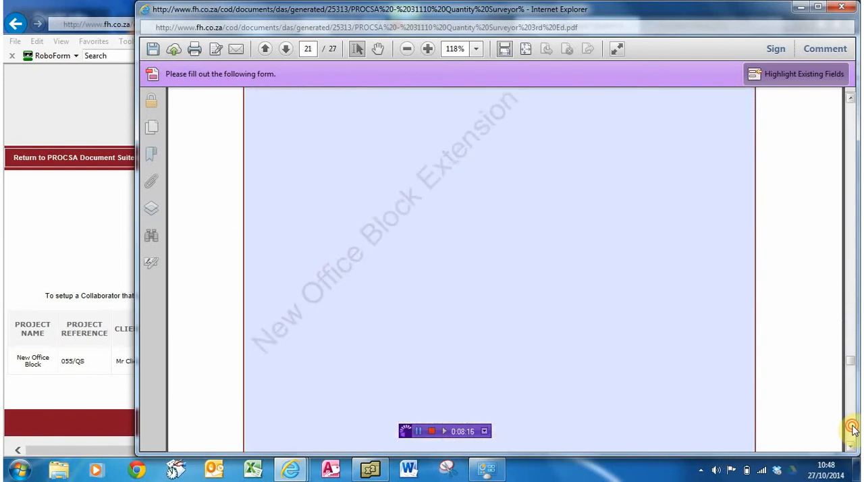
click(852, 430)
click(852, 430)
click(852, 430)
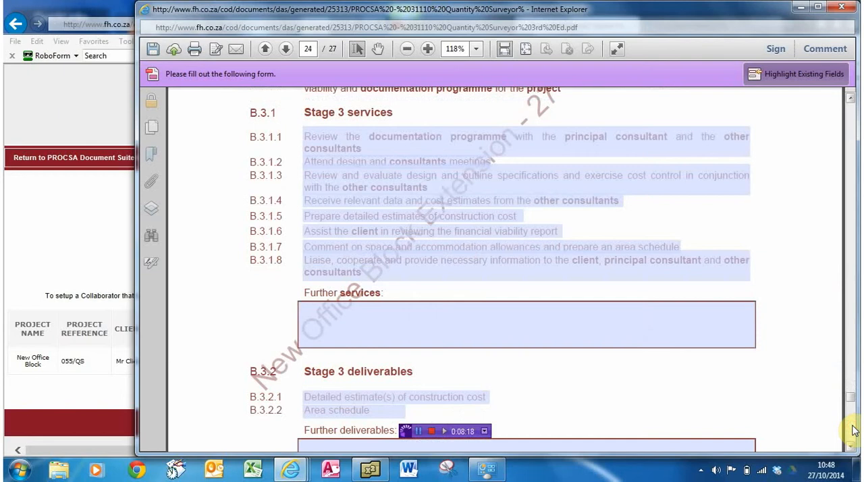
click(310, 160)
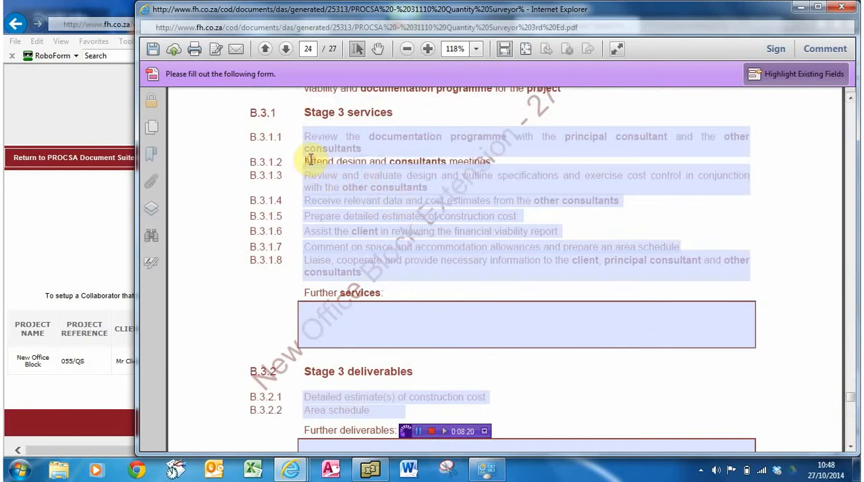
text(--------------------------------------)
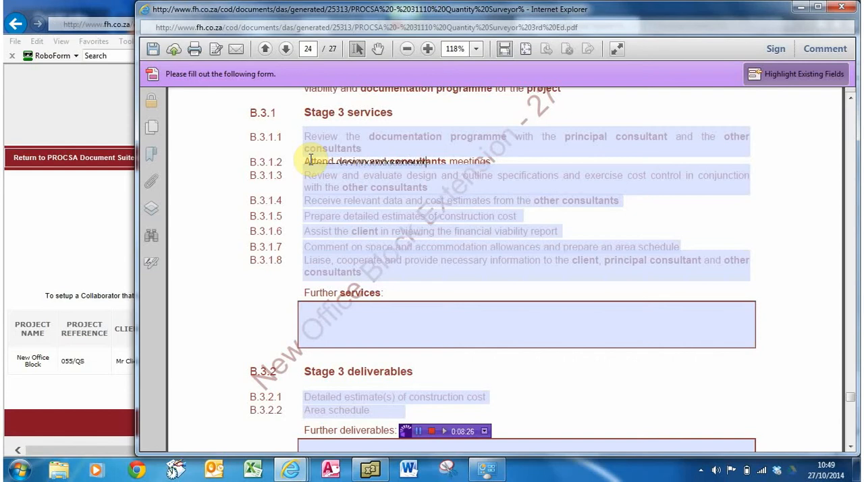
click(383, 318)
text(jhjhhh)
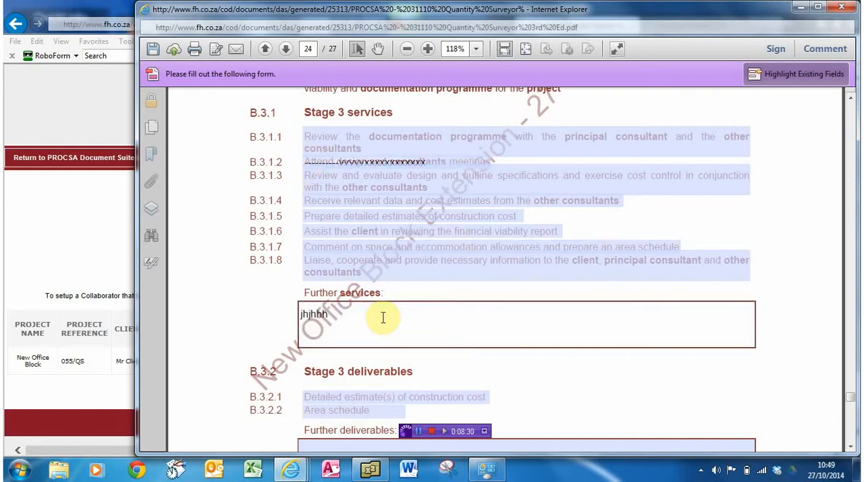
- Save the agreement online using the save option at the end of the Additional Requirements page
click(851, 447)
scroll(850, 447, down, 20)
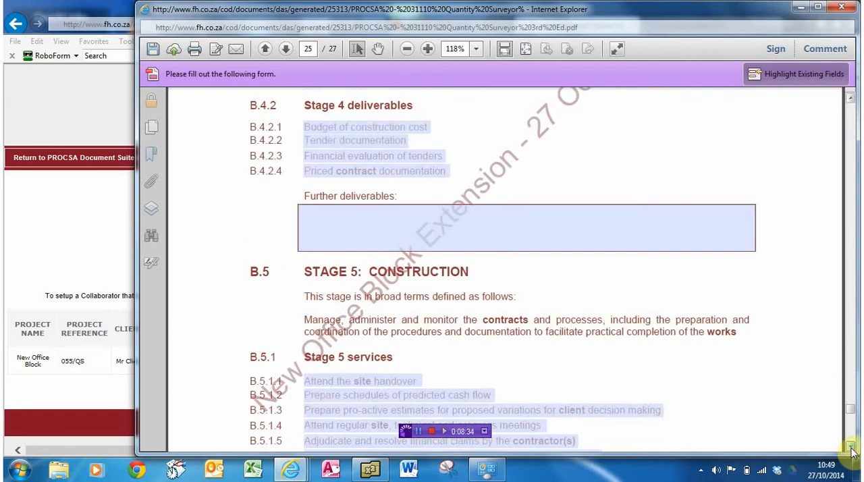
scroll(851, 447, down, 20)
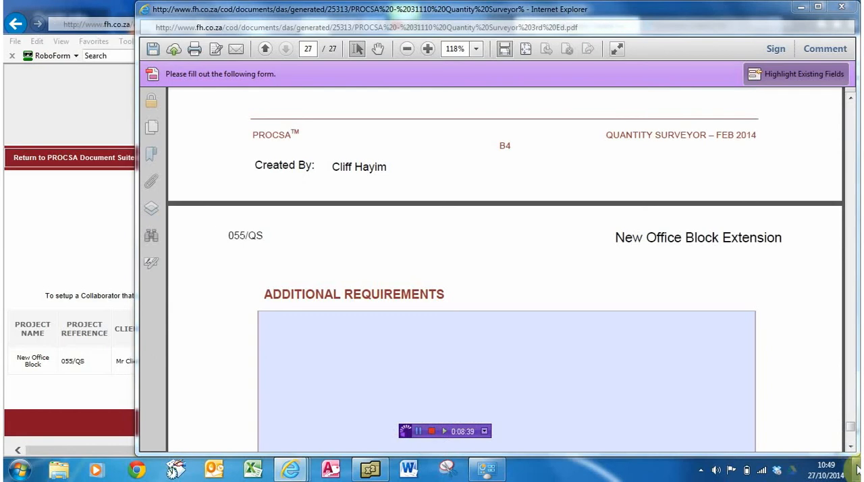
scroll(851, 447, down, 5)
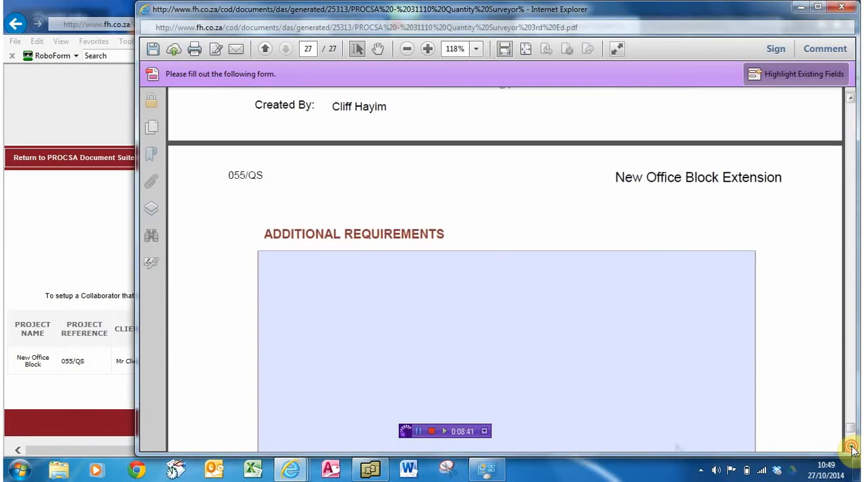
scroll(851, 447, down, 6)
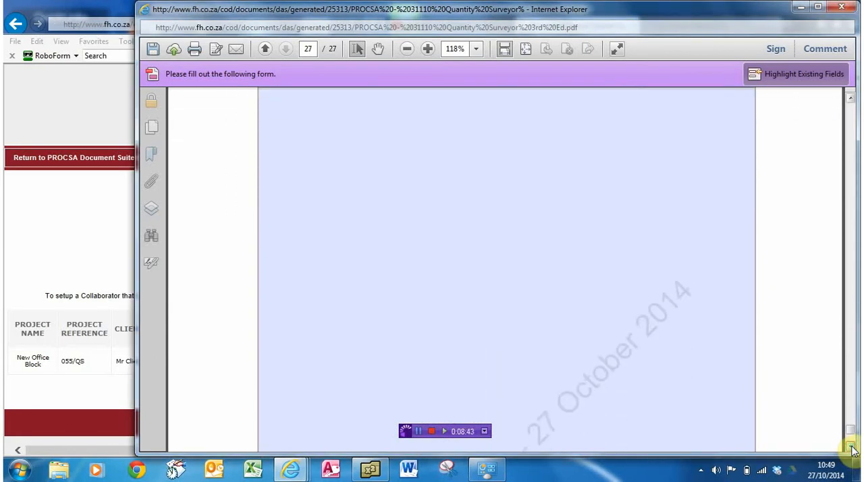
scroll(852, 451, down, 5)
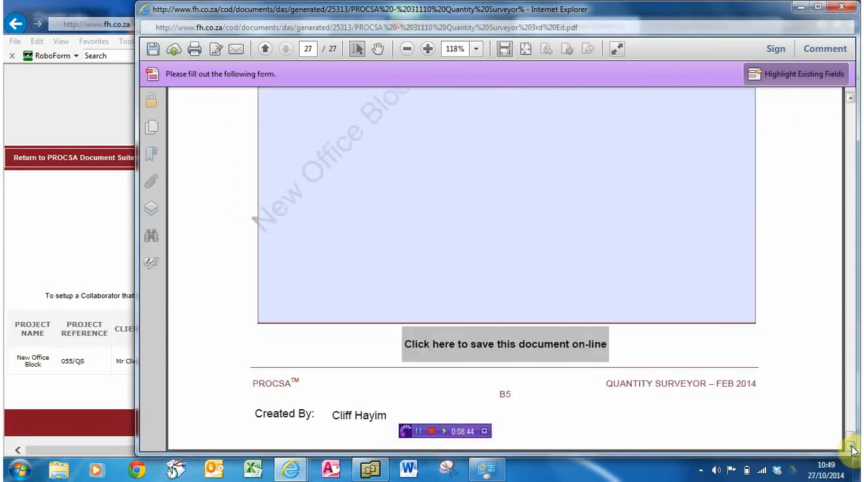
click(445, 344)
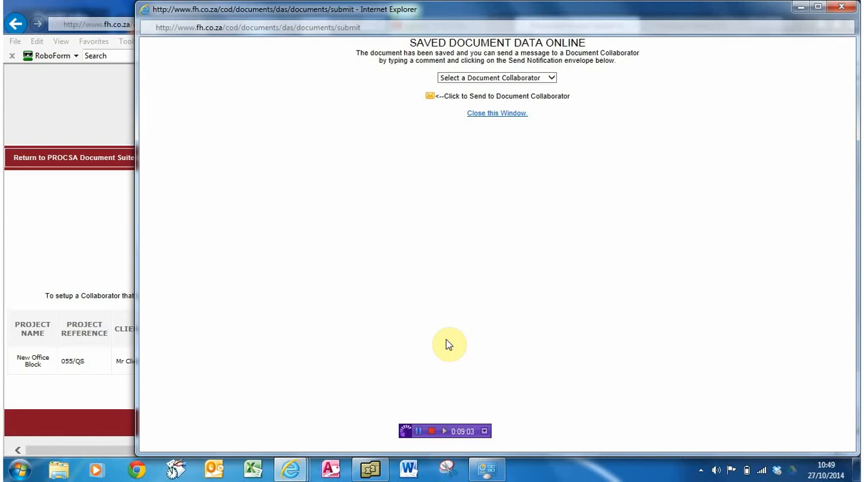
- Close the saved-document window, accepting the closure prompt, and return to the PROCSA Document Suite home page
click(491, 116)
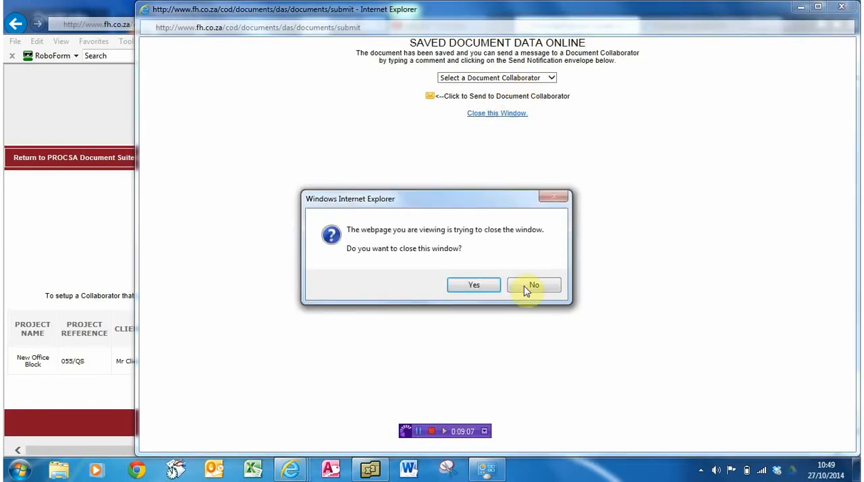
click(489, 286)
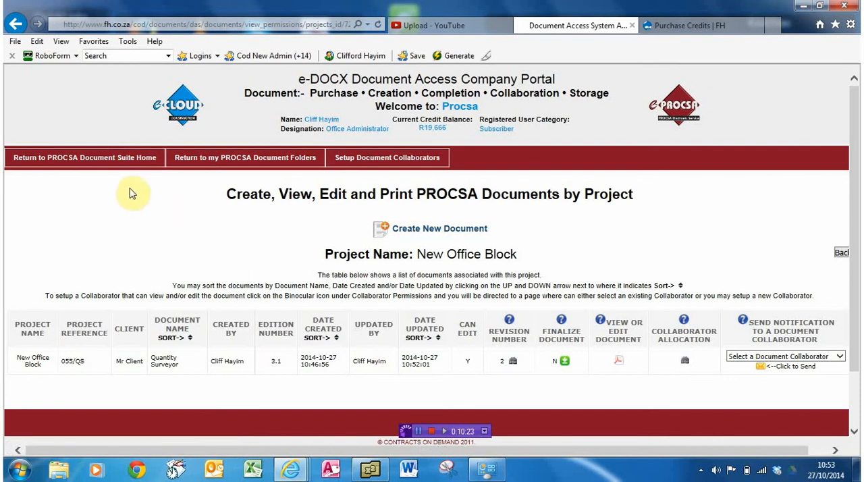
click(104, 158)
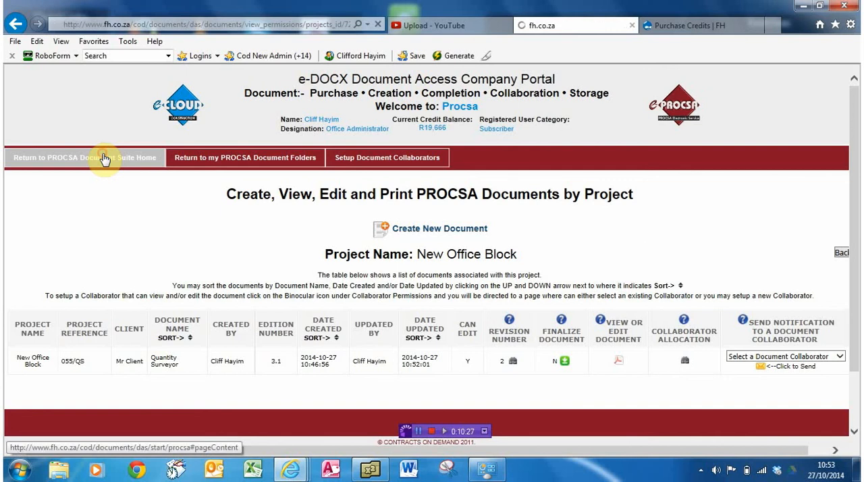